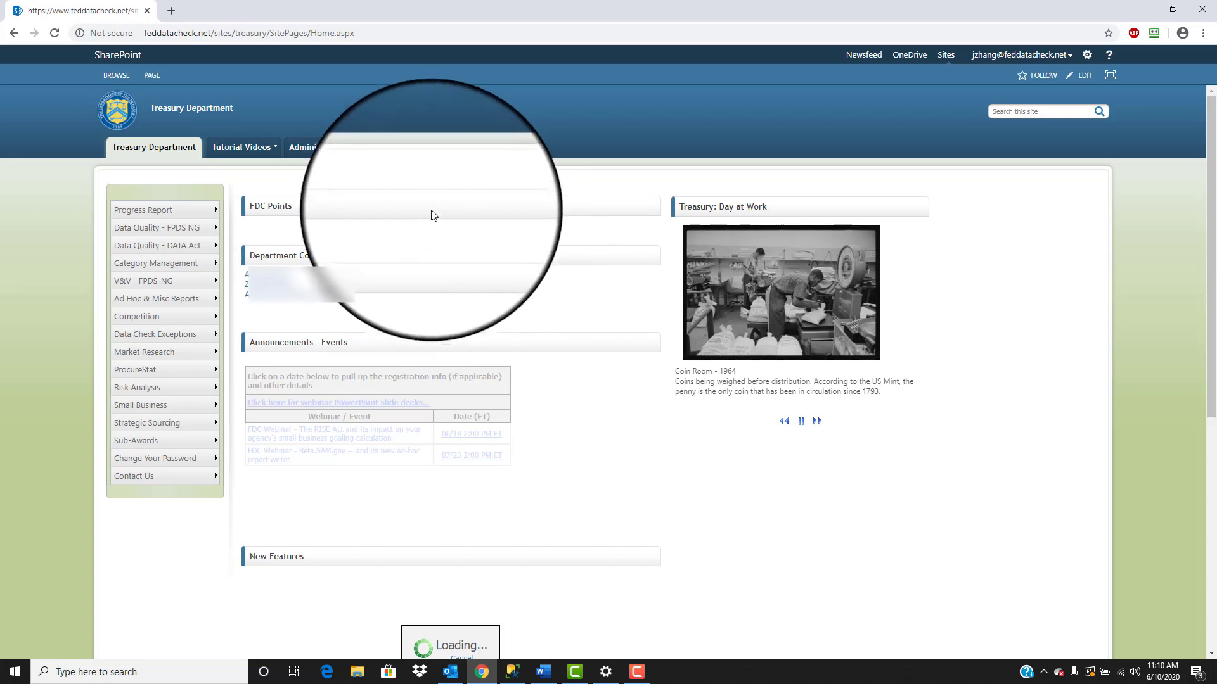
Step: Open the supervisor to employee mapping report and select agency 2036 - BUREAU OF THE FISCAL SERVICE
mouse_move(350, 149)
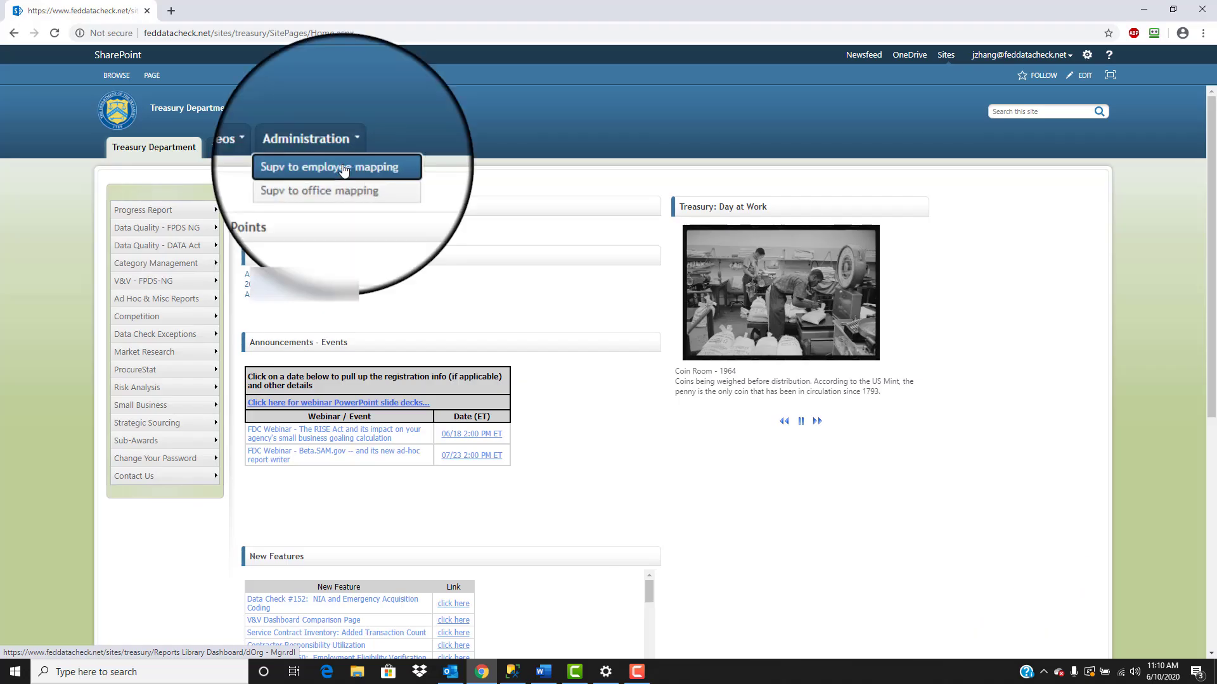
left_click(343, 170)
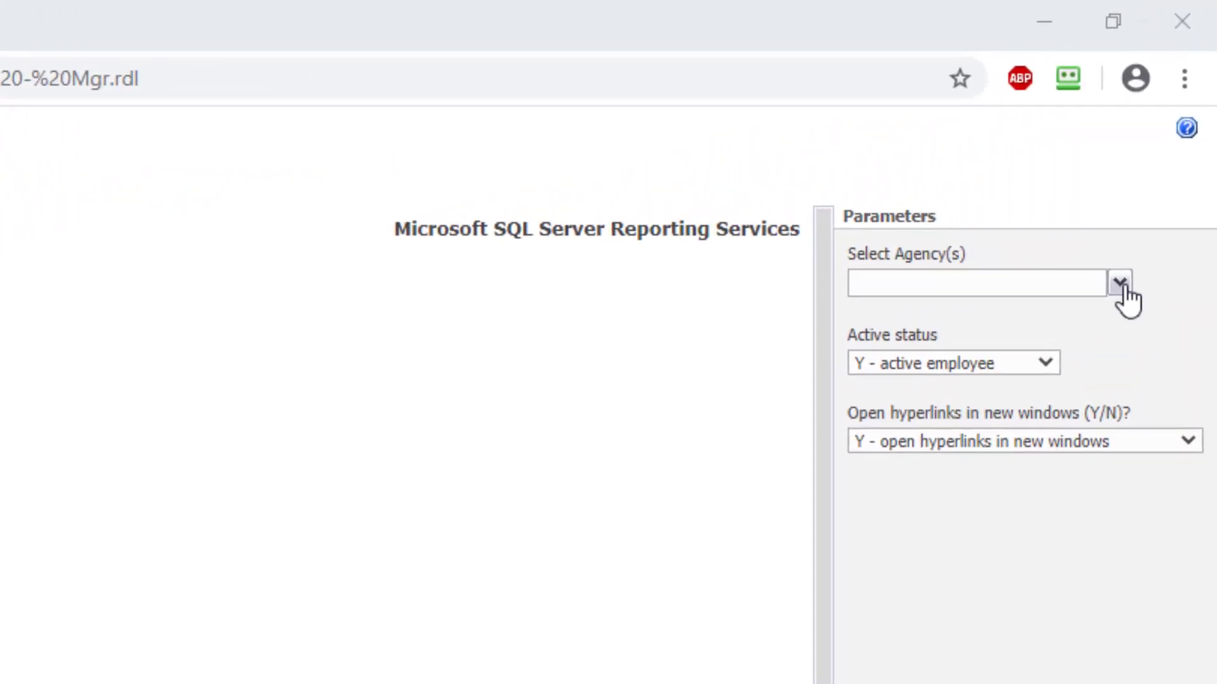
left_click(1119, 283)
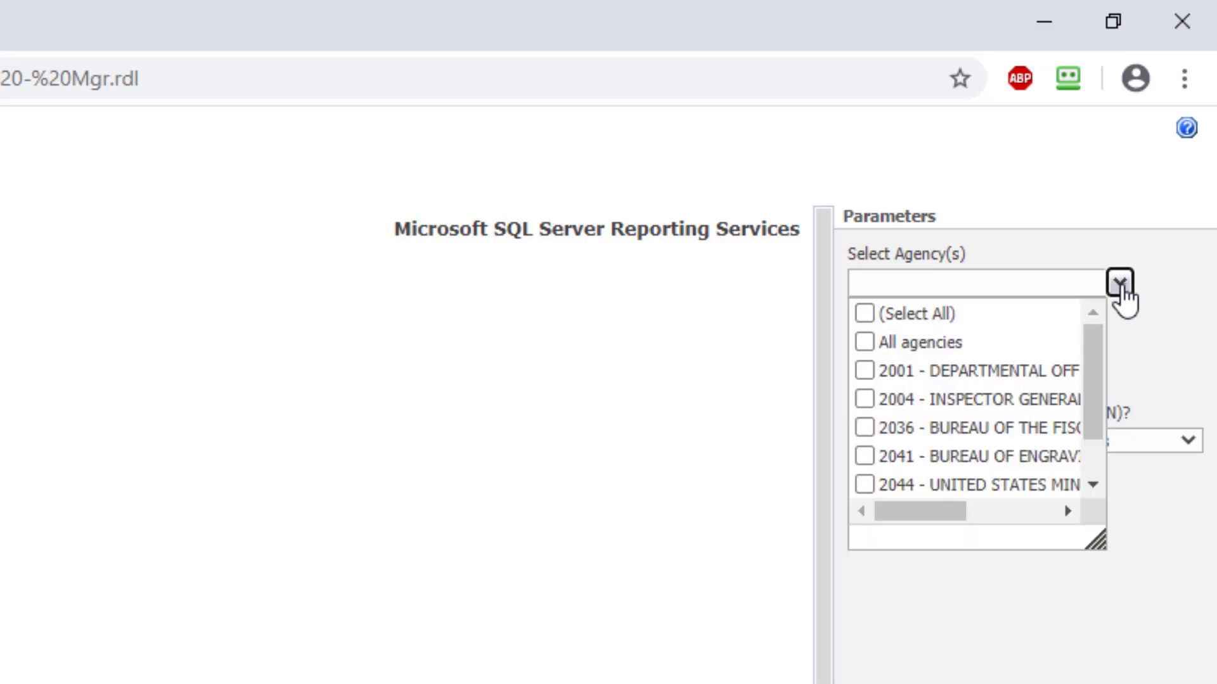
left_click(863, 429)
left_click(900, 640)
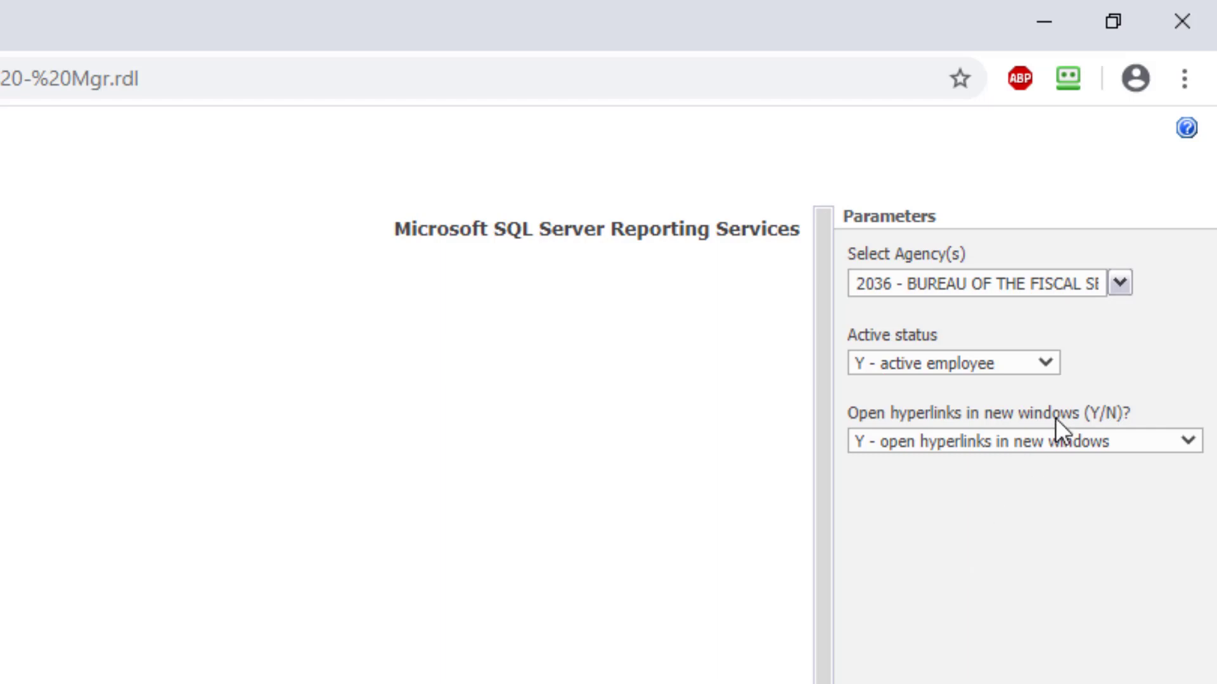
Step: Review the active status and hyperlink options, keep active employees and hyperlinks in new windows, and run the report
left_click(1056, 363)
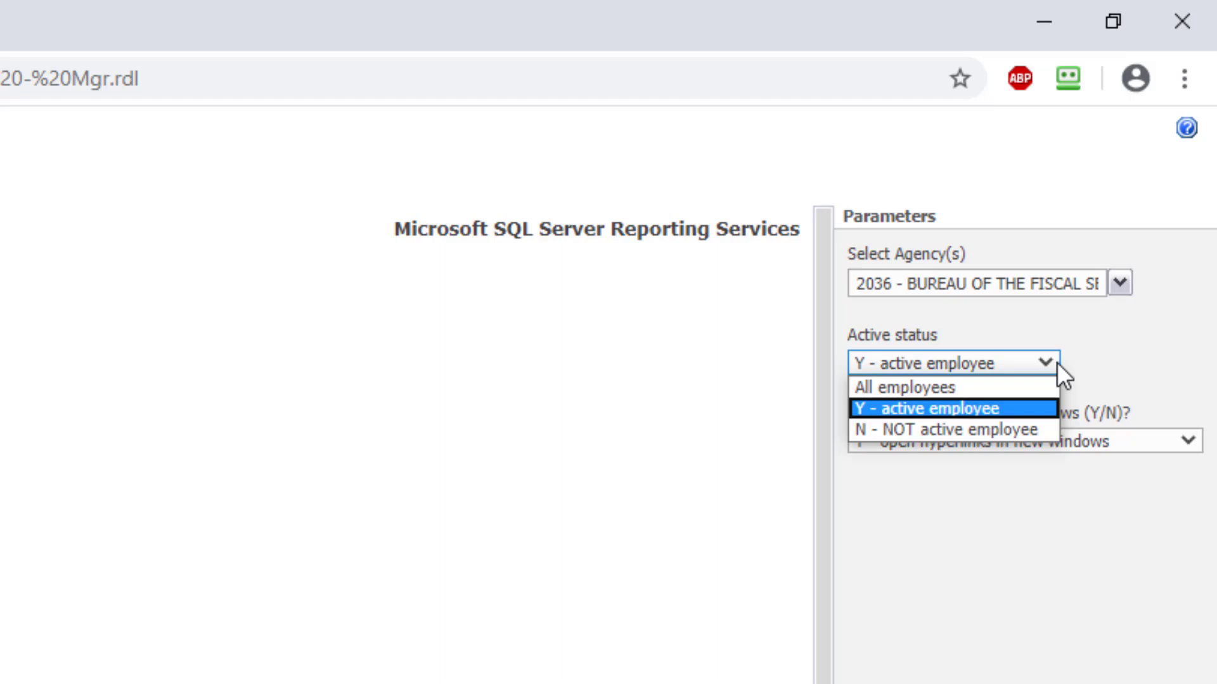
left_click(1056, 362)
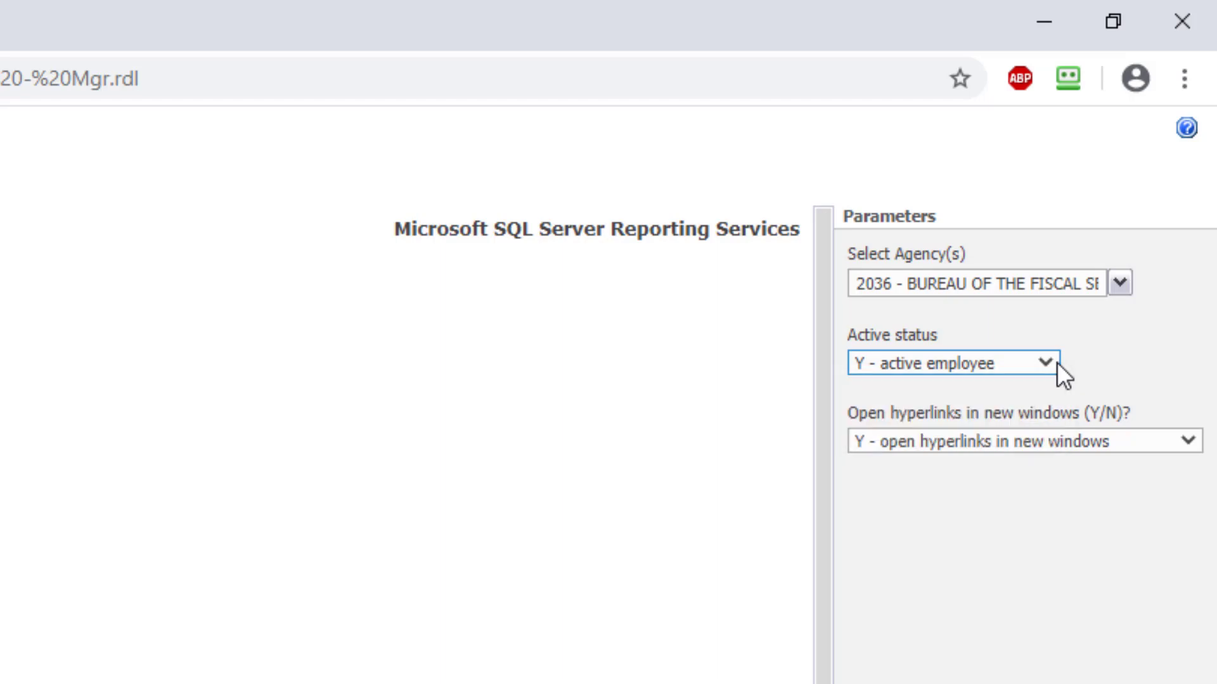
left_click(1188, 442)
left_click(1188, 442)
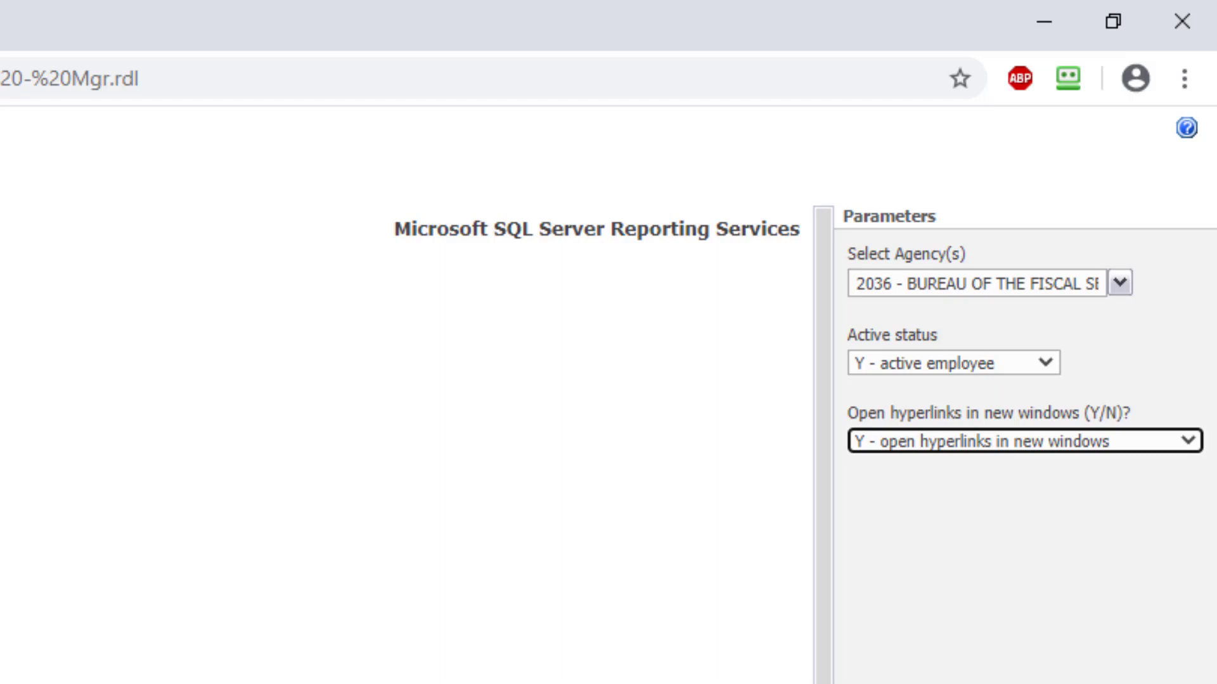
left_click(1189, 647)
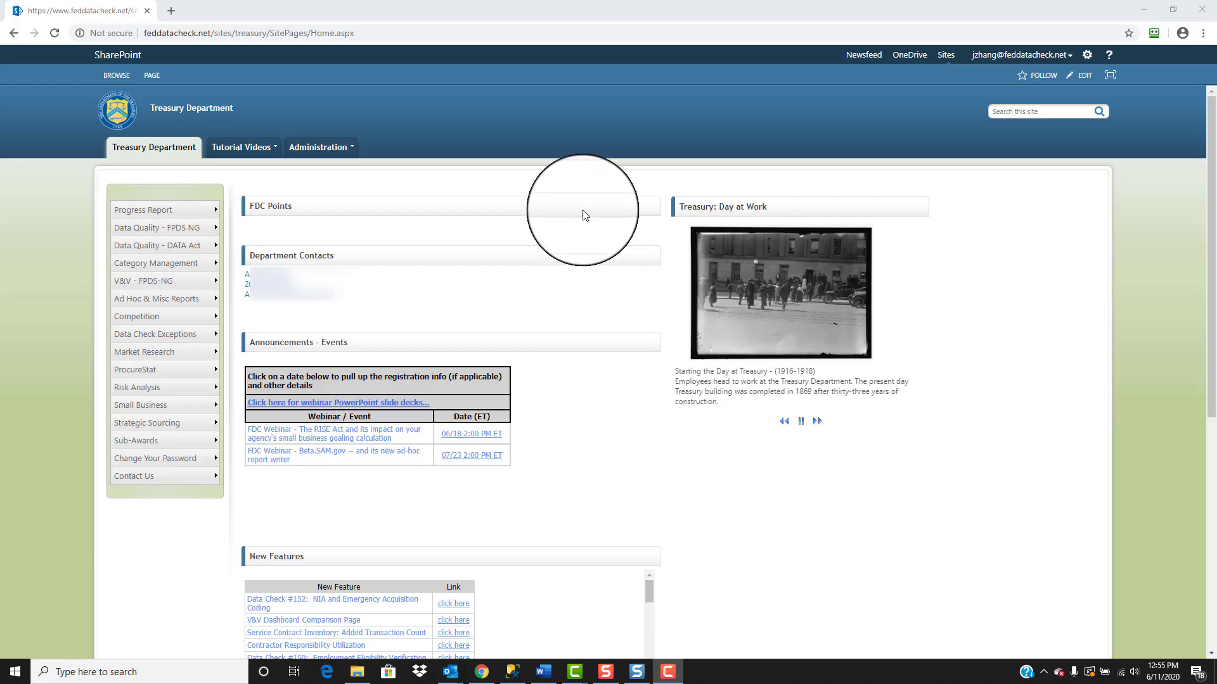
Step: Open the supervisor to office mapping report, select All agencies, and keep All offices after reviewing the office choices
left_click(343, 157)
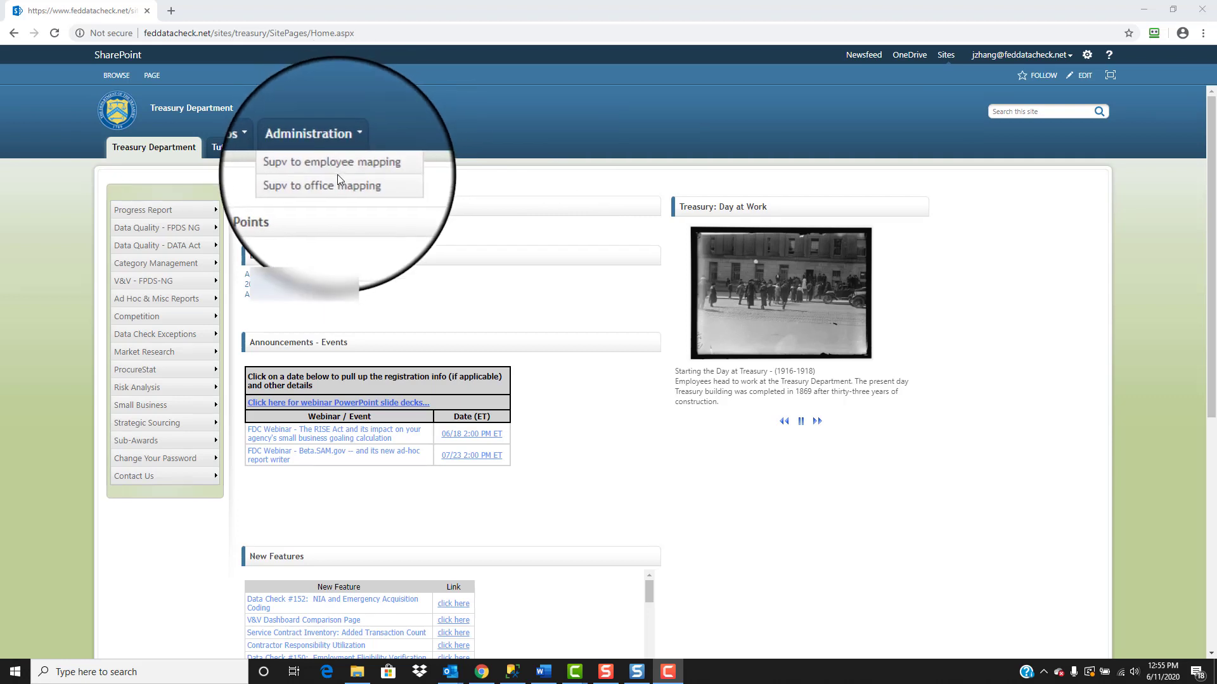
left_click(338, 183)
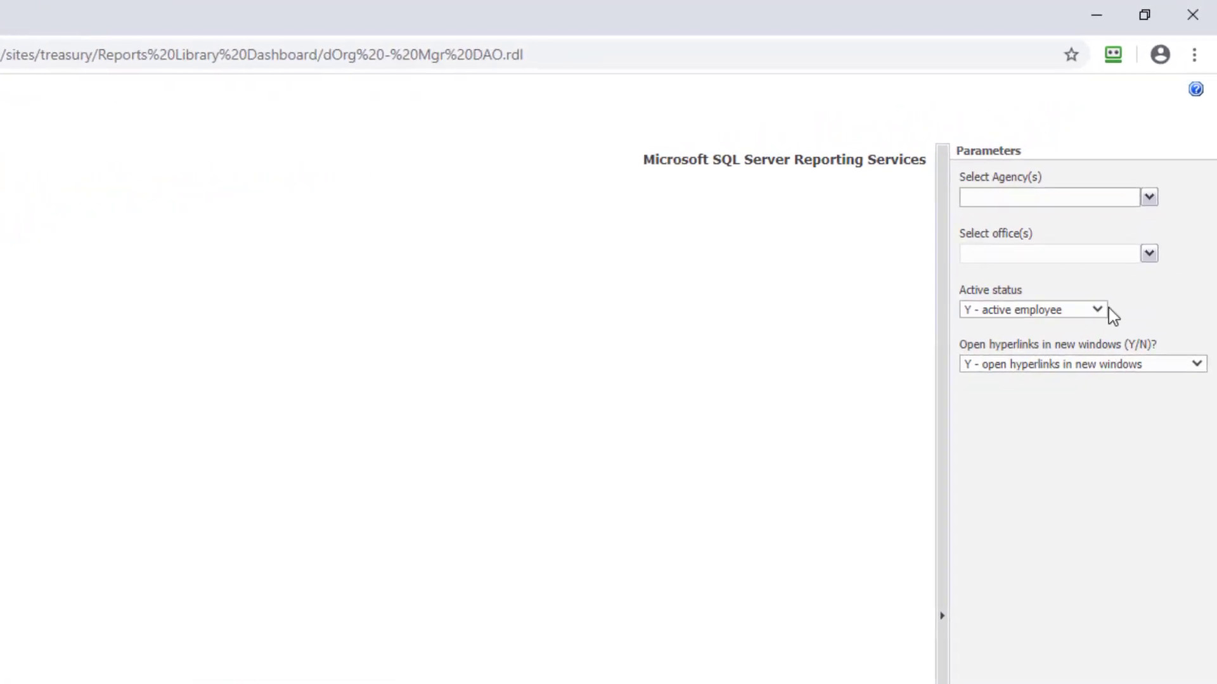
left_click(1149, 199)
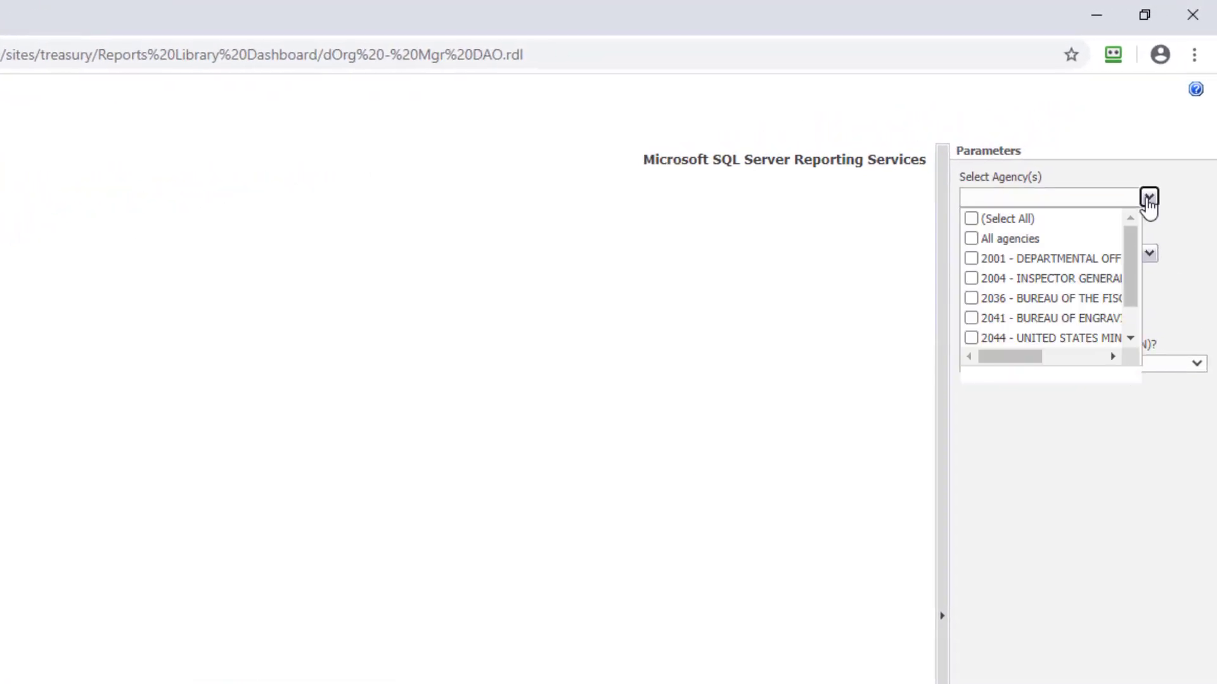
left_click(971, 240)
left_click(1157, 227)
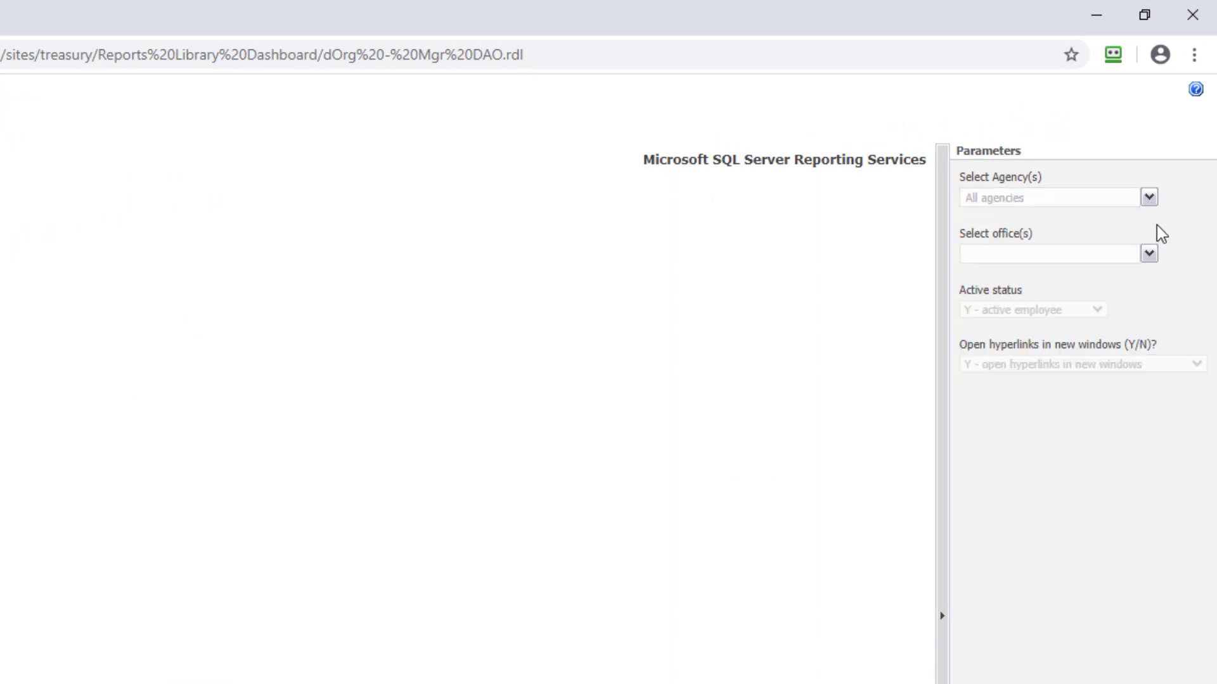
left_click(1149, 256)
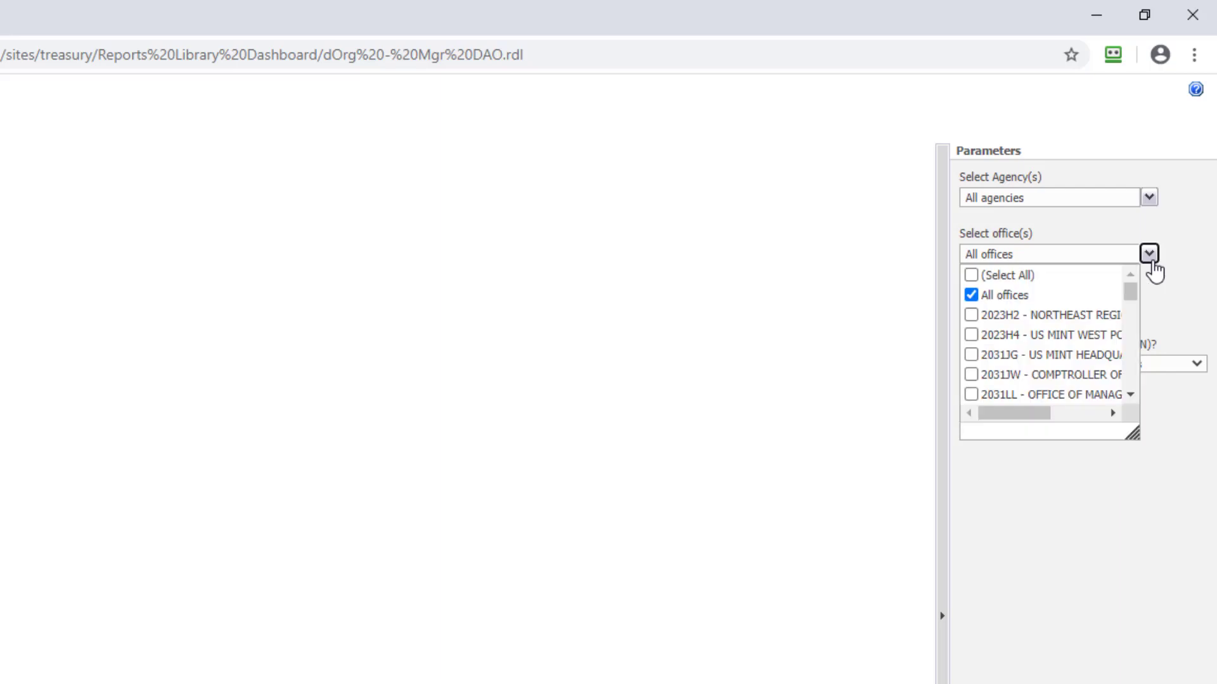
left_click(1150, 260)
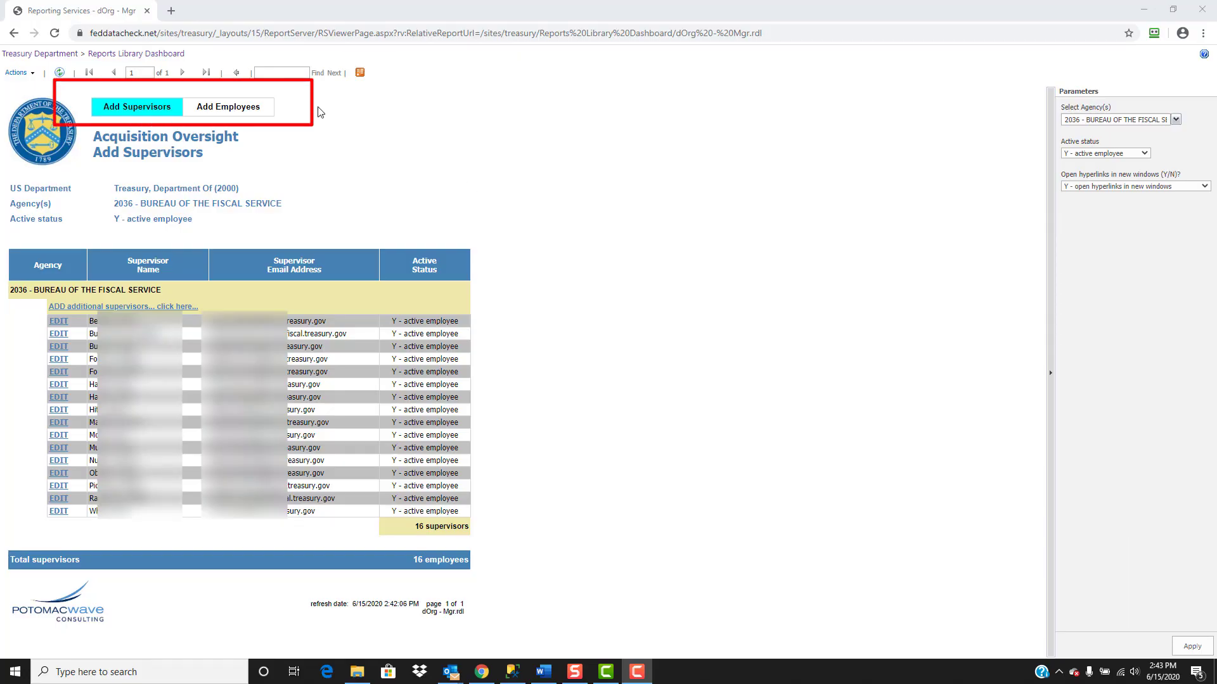
Step: Open the form for adding supervisors from the Add Supervisors report and select agency 2036 - BUREAU OF THE FISCAL SERVICE
left_click(255, 111)
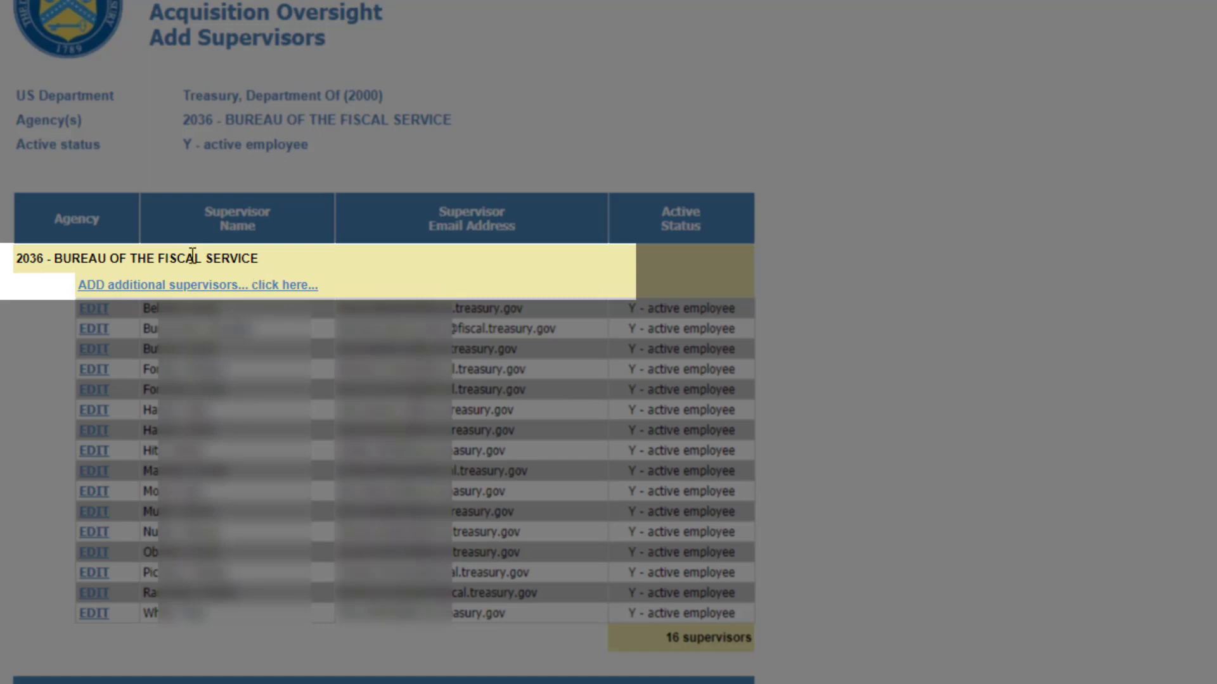
left_click(181, 285)
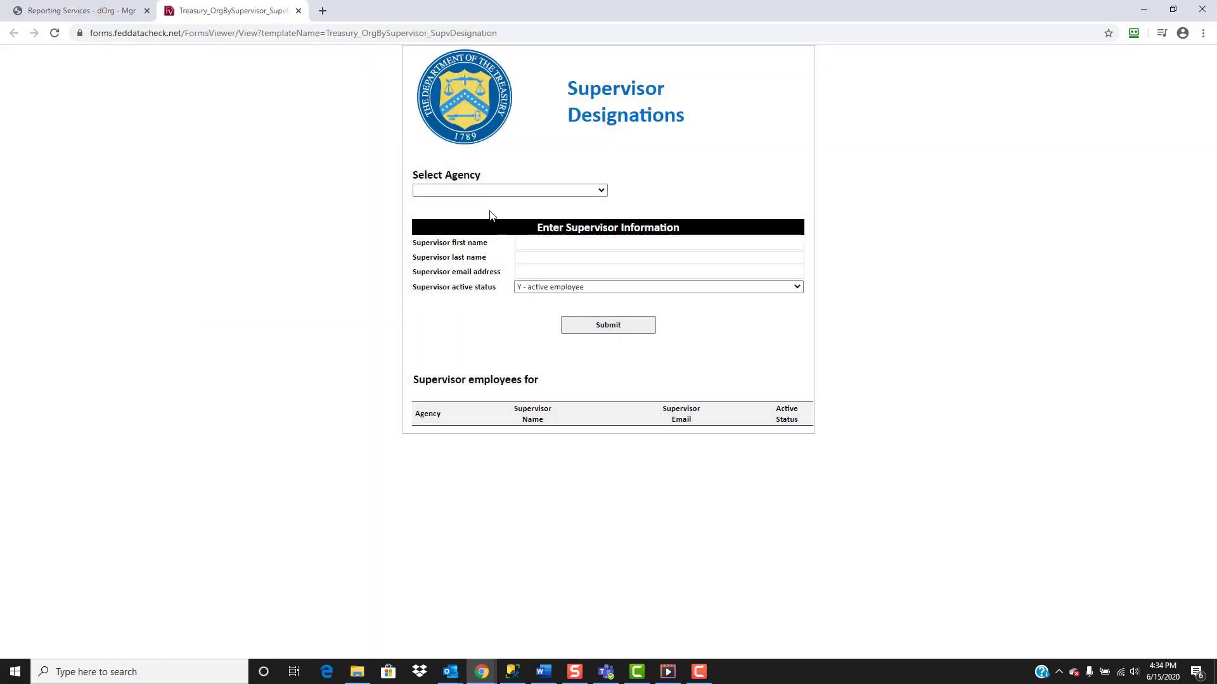
left_click(494, 192)
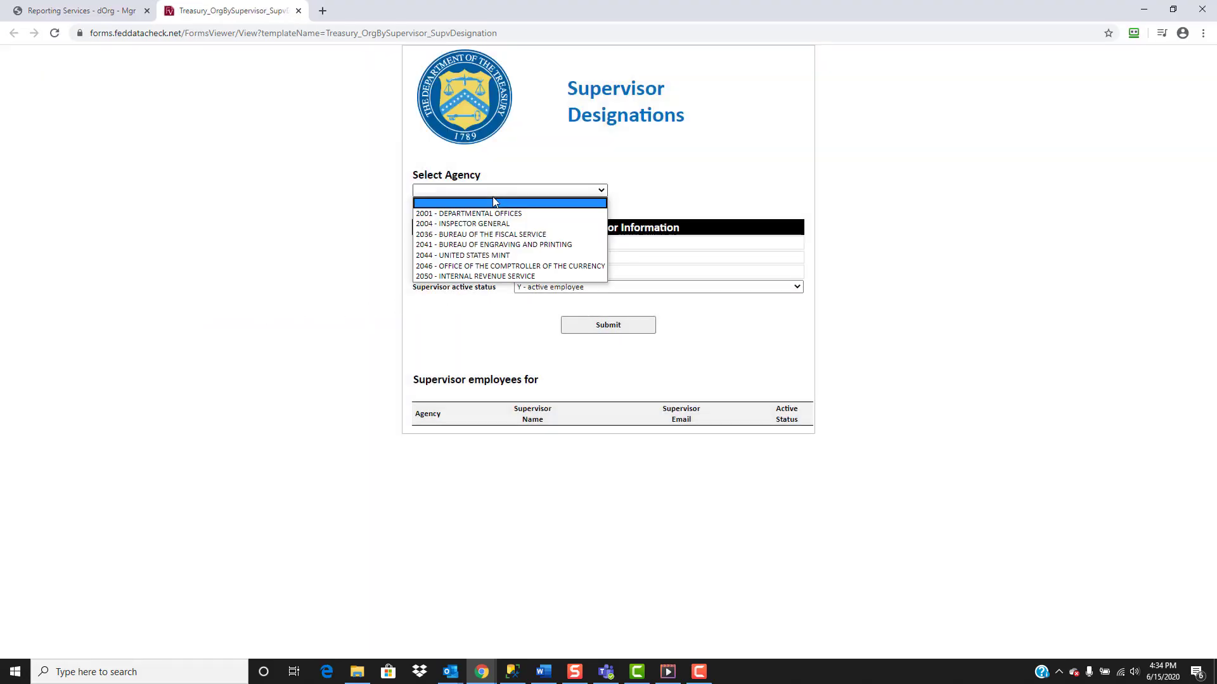
left_click(479, 234)
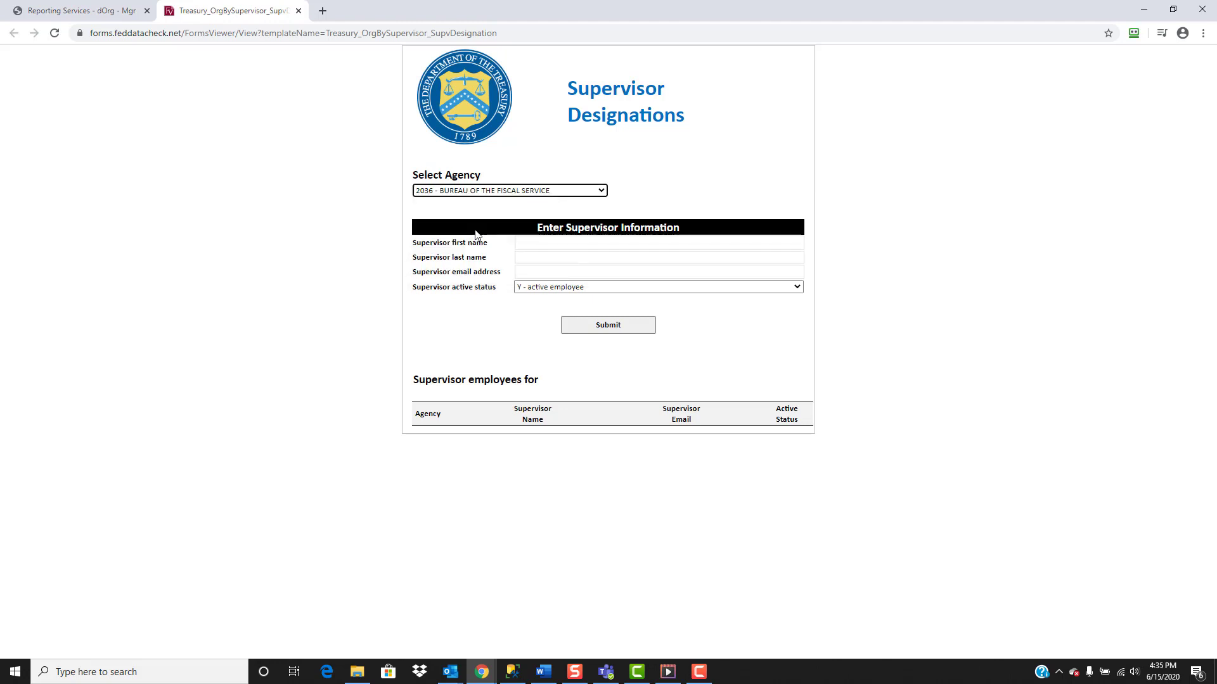
Step: Enter the new supervisor's first name, last name and email address, and submit the designation form
left_click(519, 244)
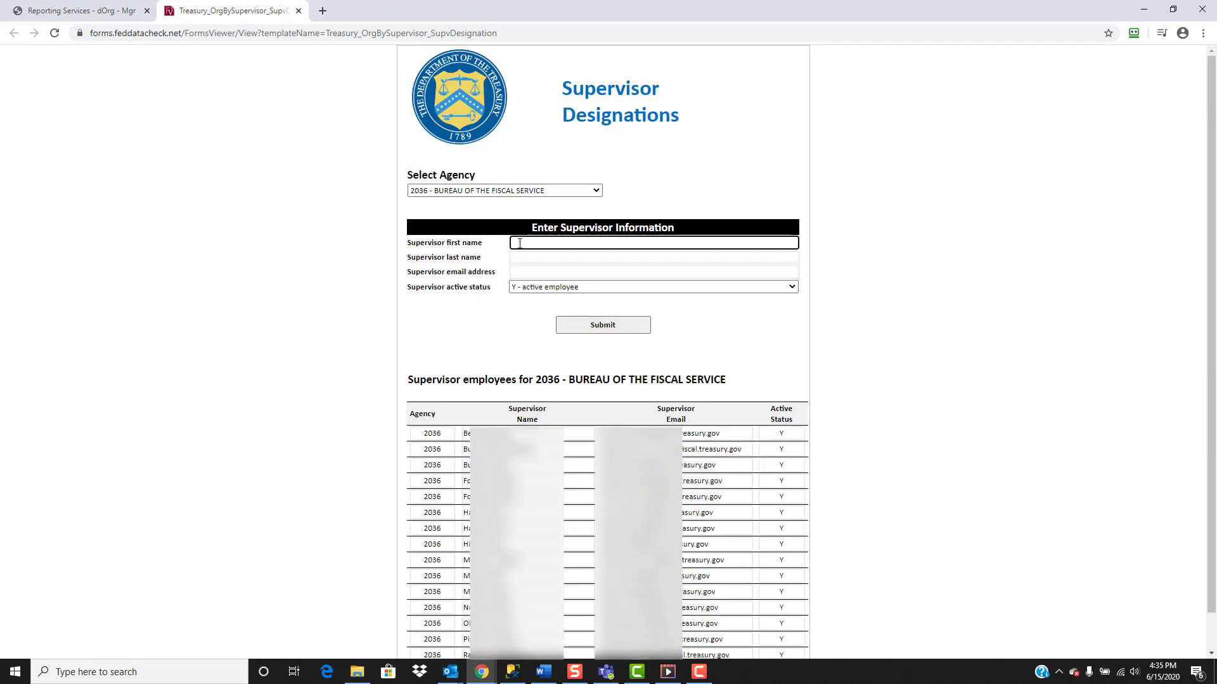
type("Johnny")
key("Tab")
type("Appleseed")
left_click(528, 268)
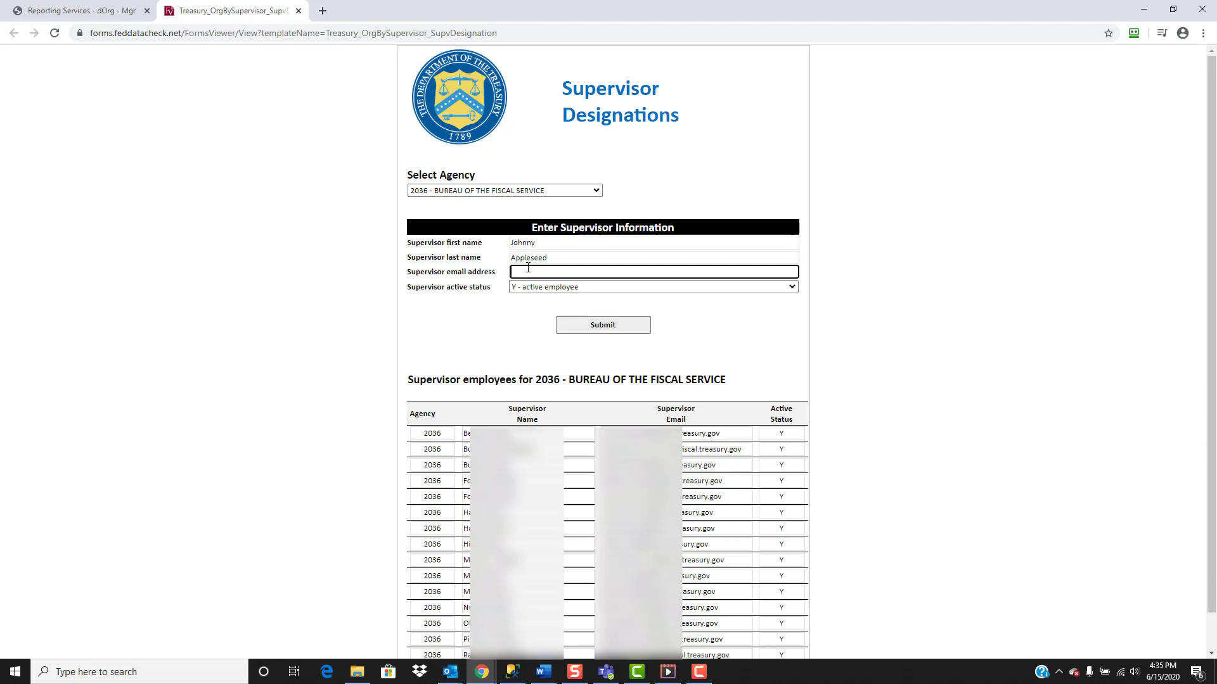
left_click(573, 322)
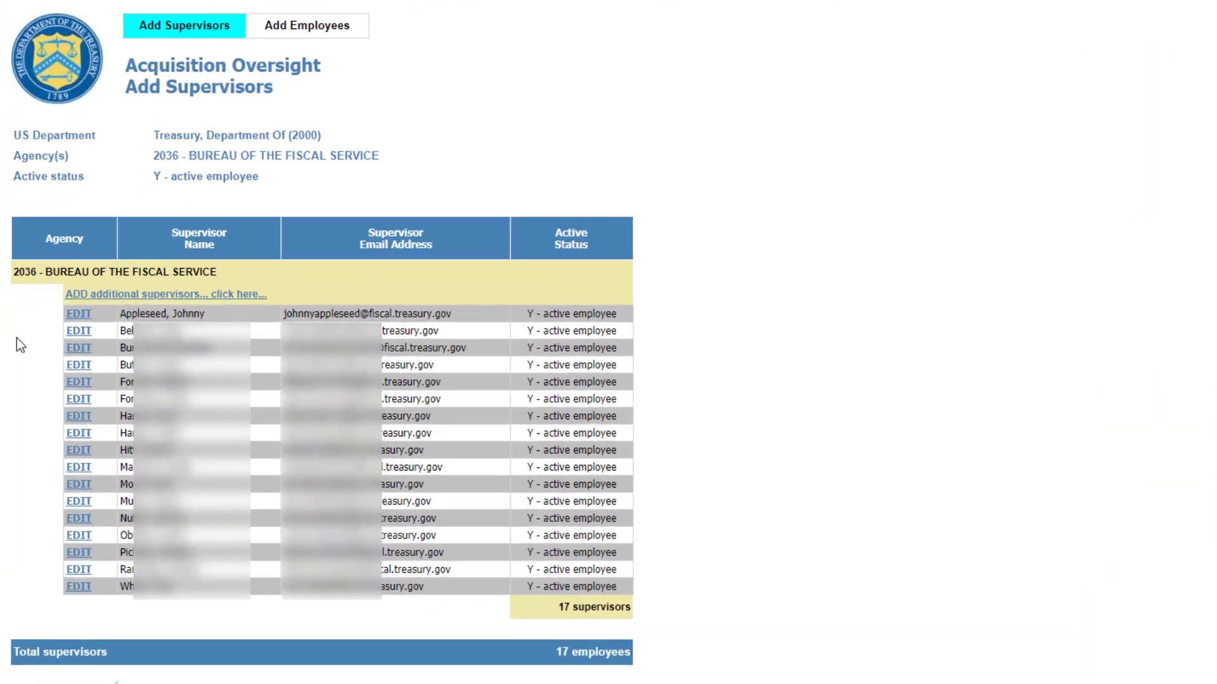
Step: Edit the newly added supervisor's record, set the active status to N - NOT active employee, and submit it
left_click(86, 314)
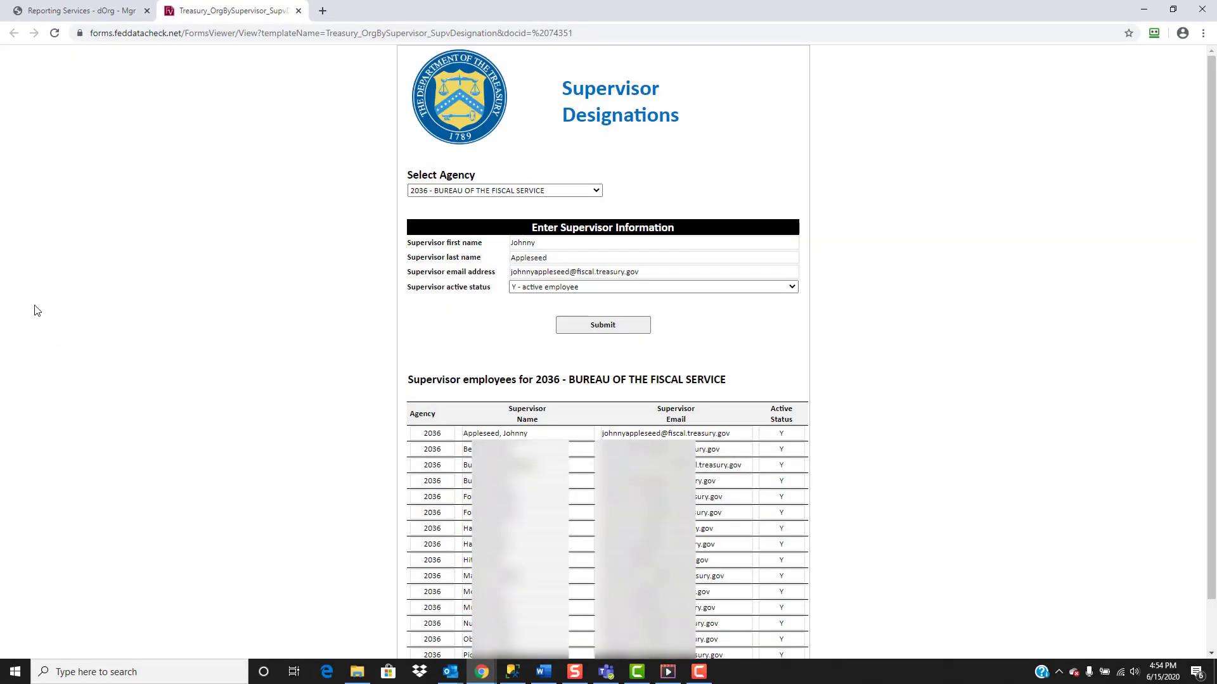
left_click(797, 291)
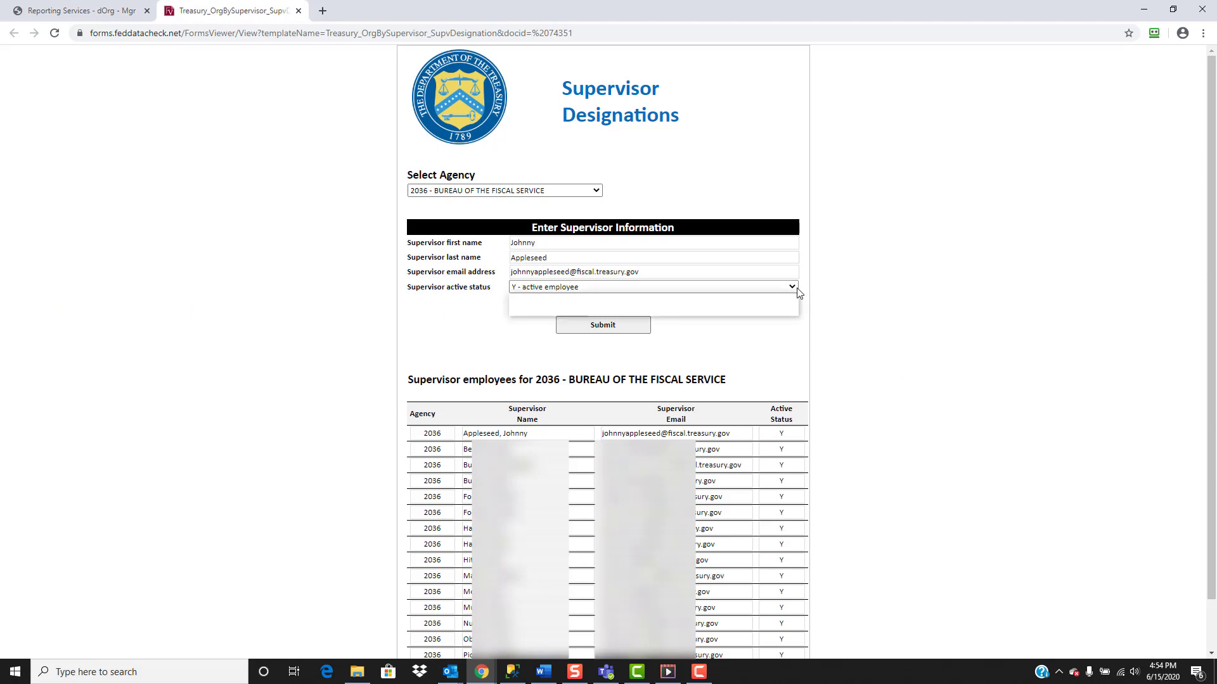
left_click(762, 309)
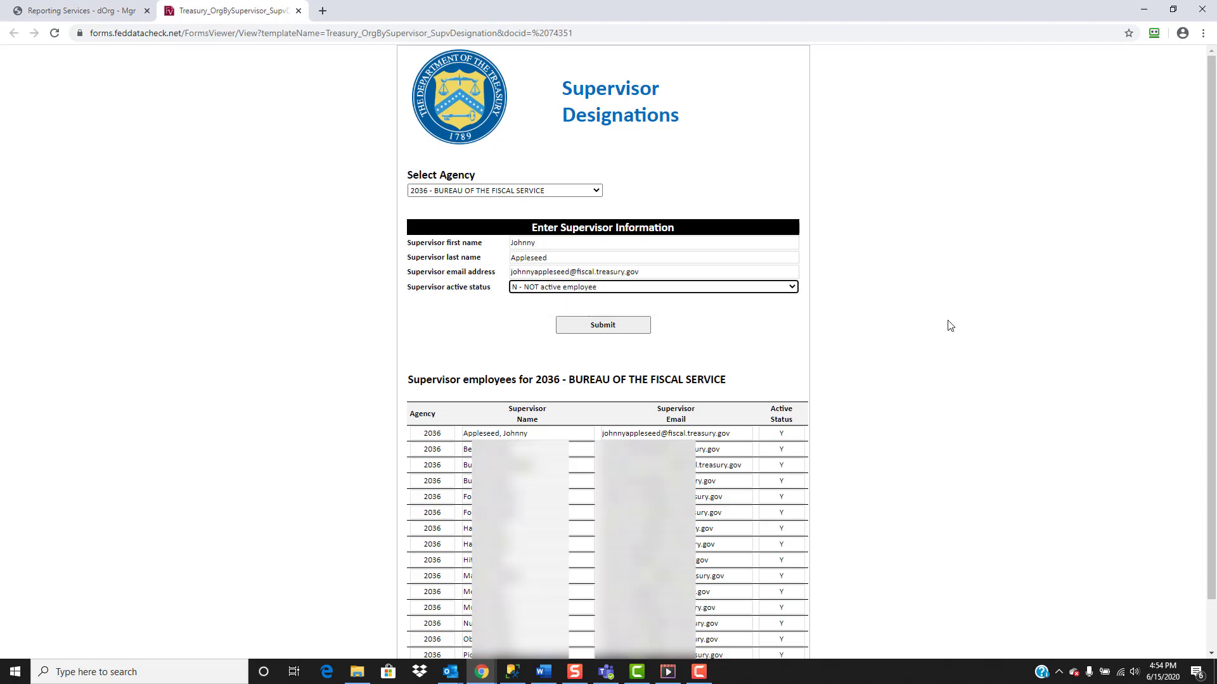
left_click(623, 334)
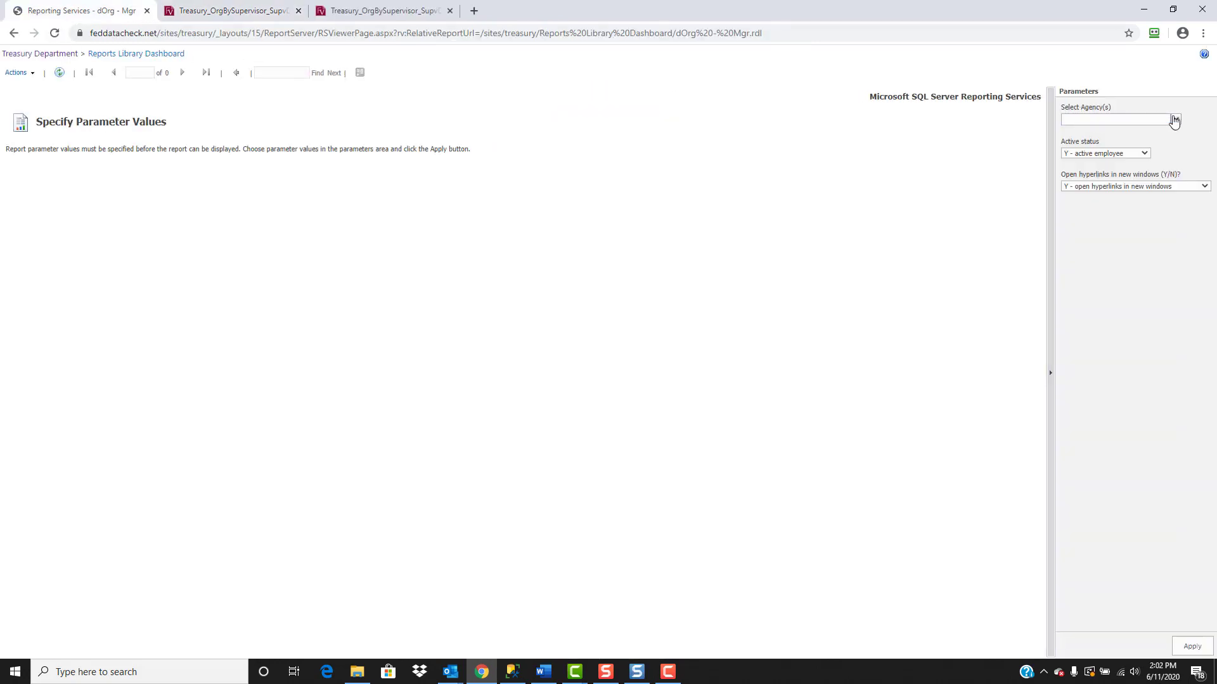
Step: Select agency 2036 - BUREAU OF THE FISCAL SERVICE in the blank report parameters and generate the supervisor list
left_click(1175, 120)
left_click(1068, 181)
left_click(1095, 247)
left_click(1191, 646)
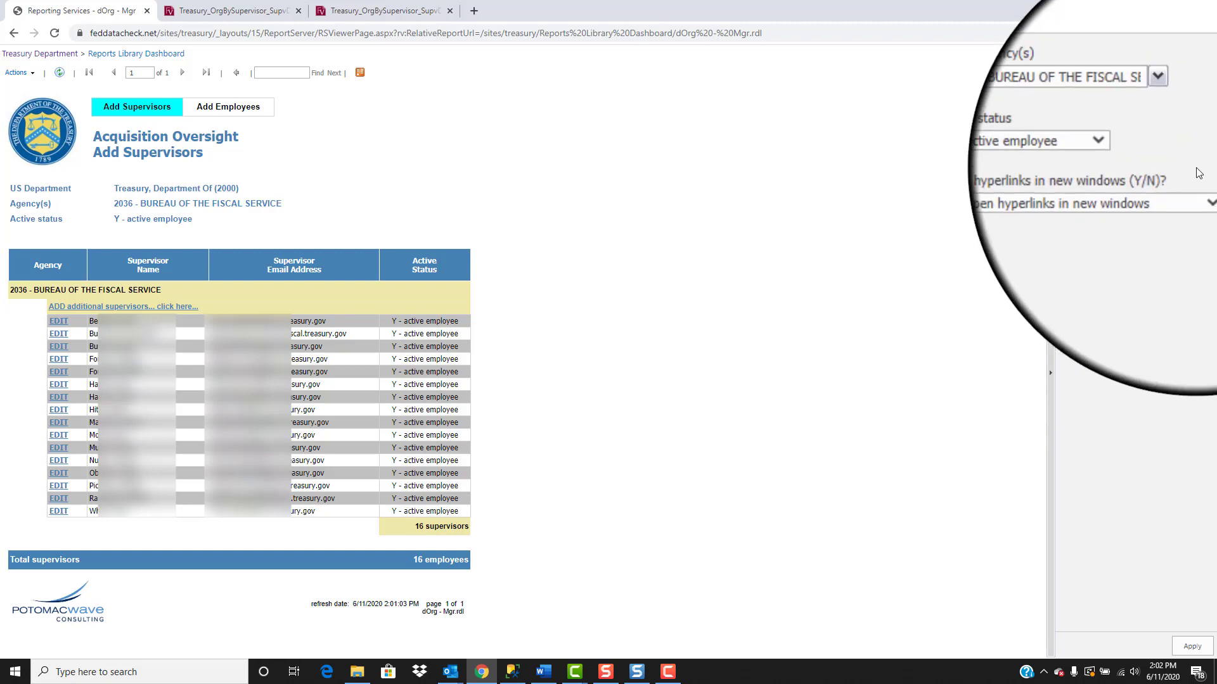
Step: Filter the supervisor report by active status N - NOT active employee
left_click(1151, 159)
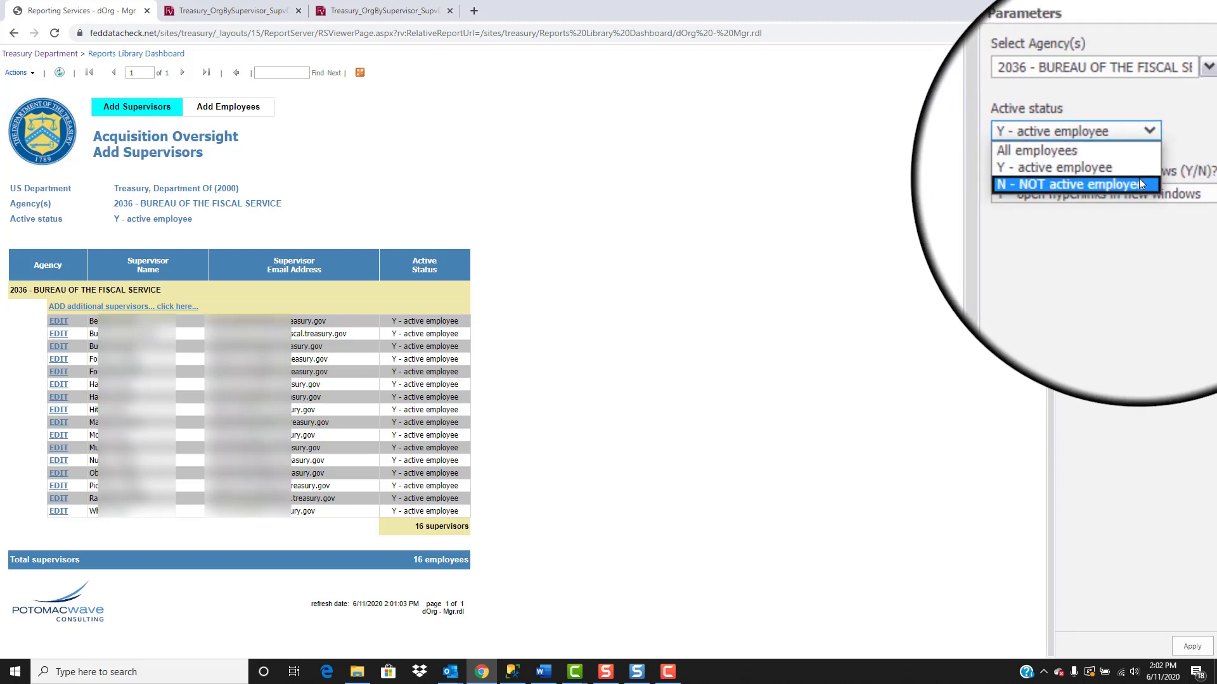
left_click(1139, 182)
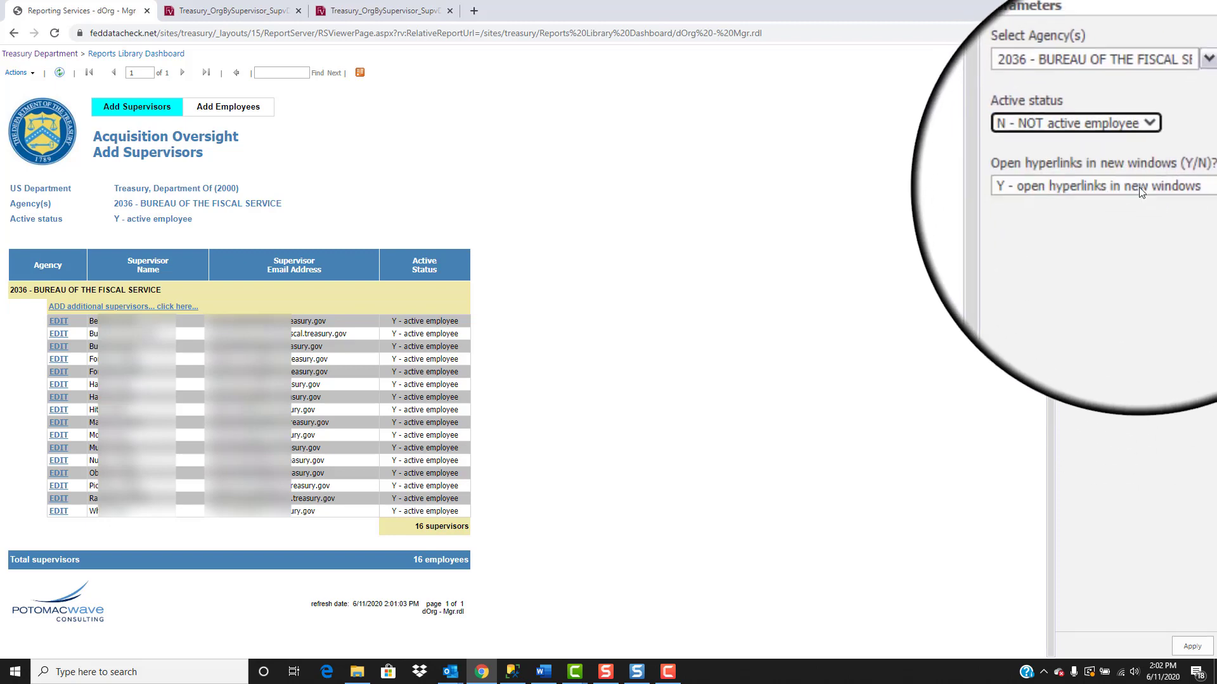
left_click(1191, 652)
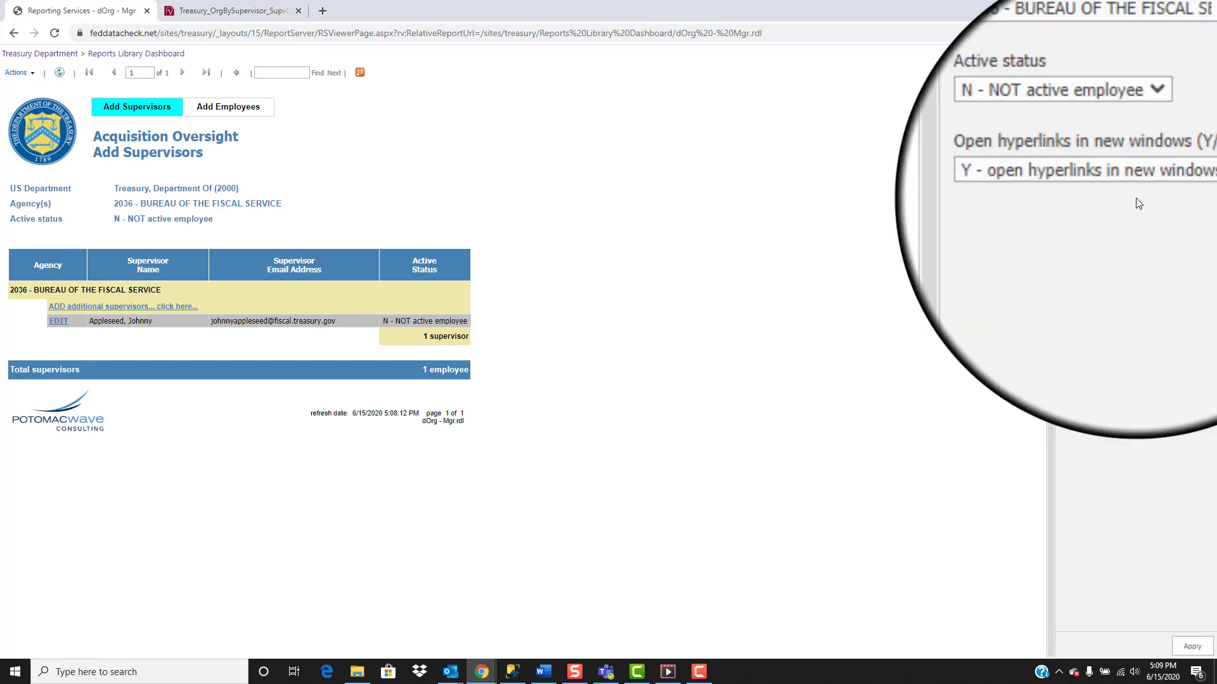
Step: Set the report's active status filter to All employees and apply it
left_click(1144, 155)
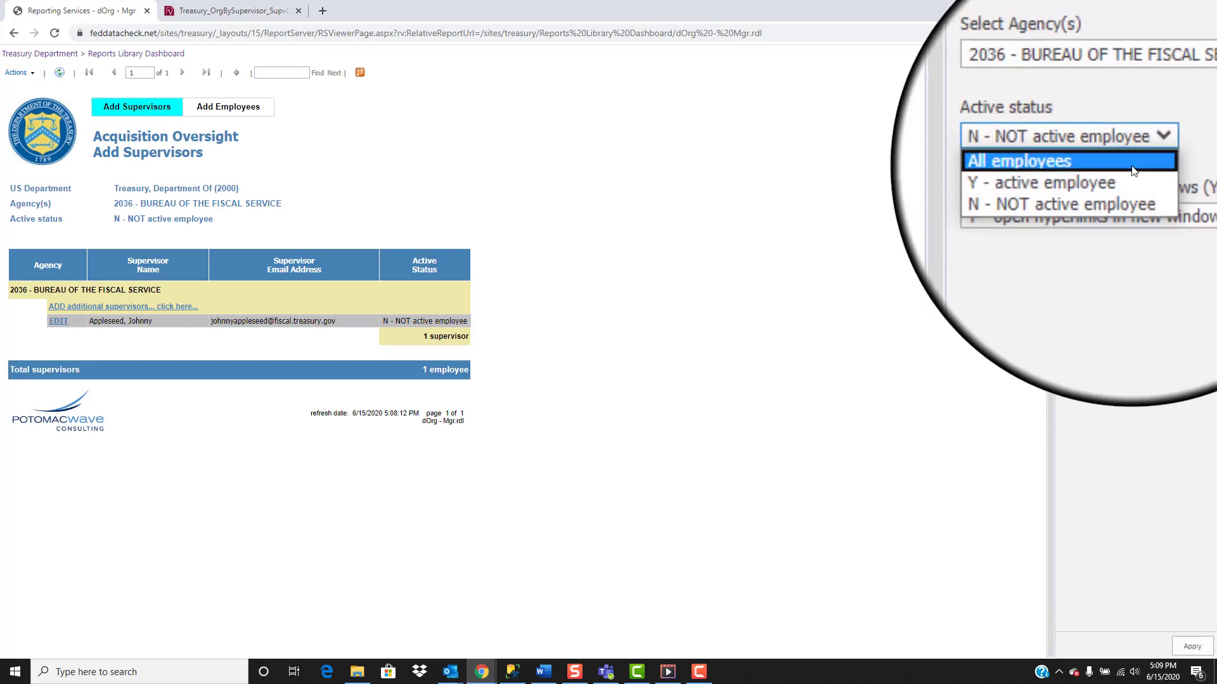
left_click(1132, 166)
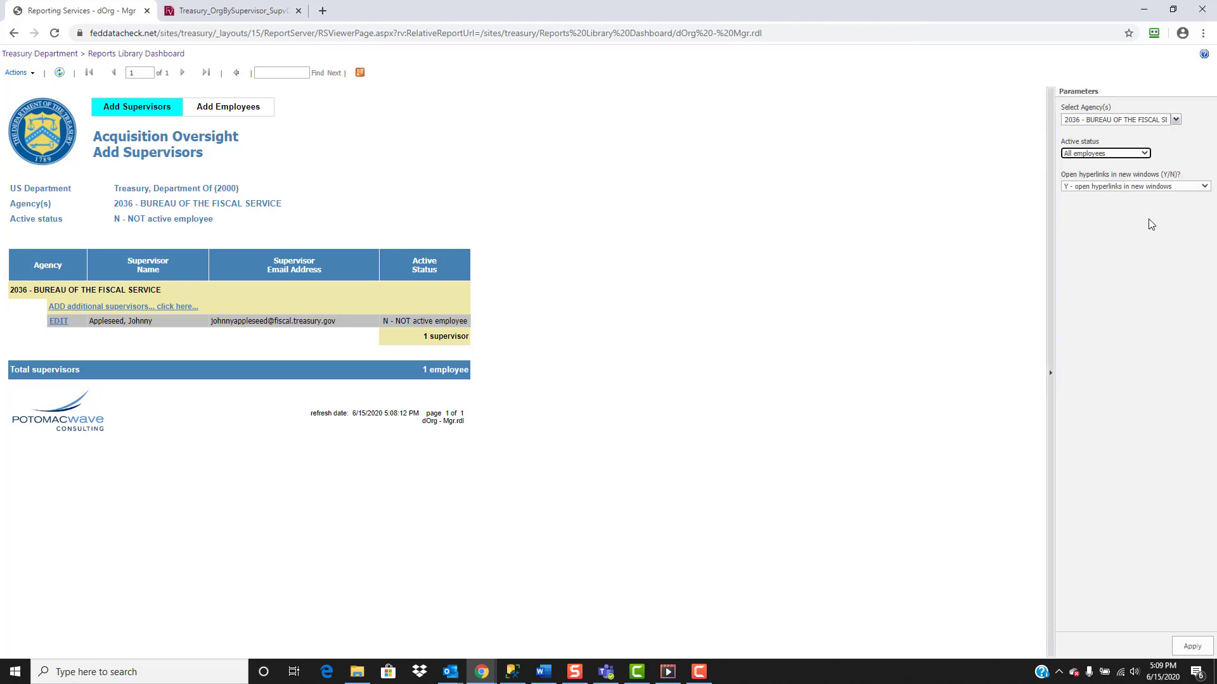
left_click(1192, 645)
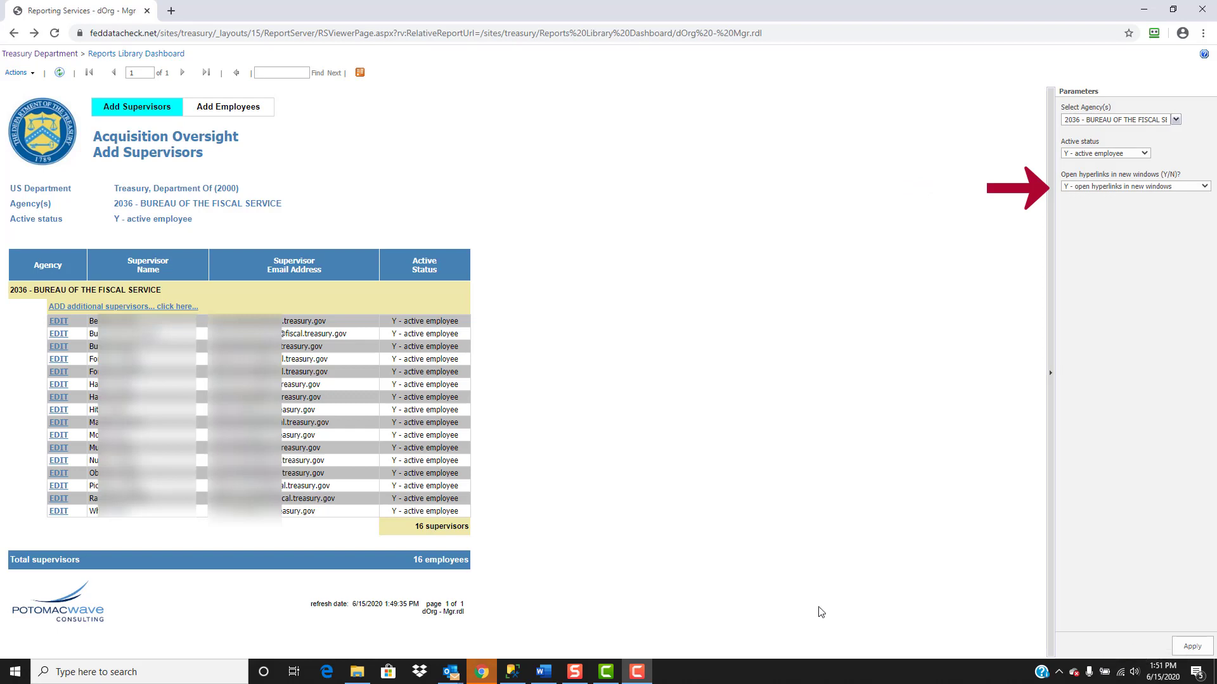
Step: View the first listed supervisor's edit form in its new browser tab and close that tab
left_click(59, 325)
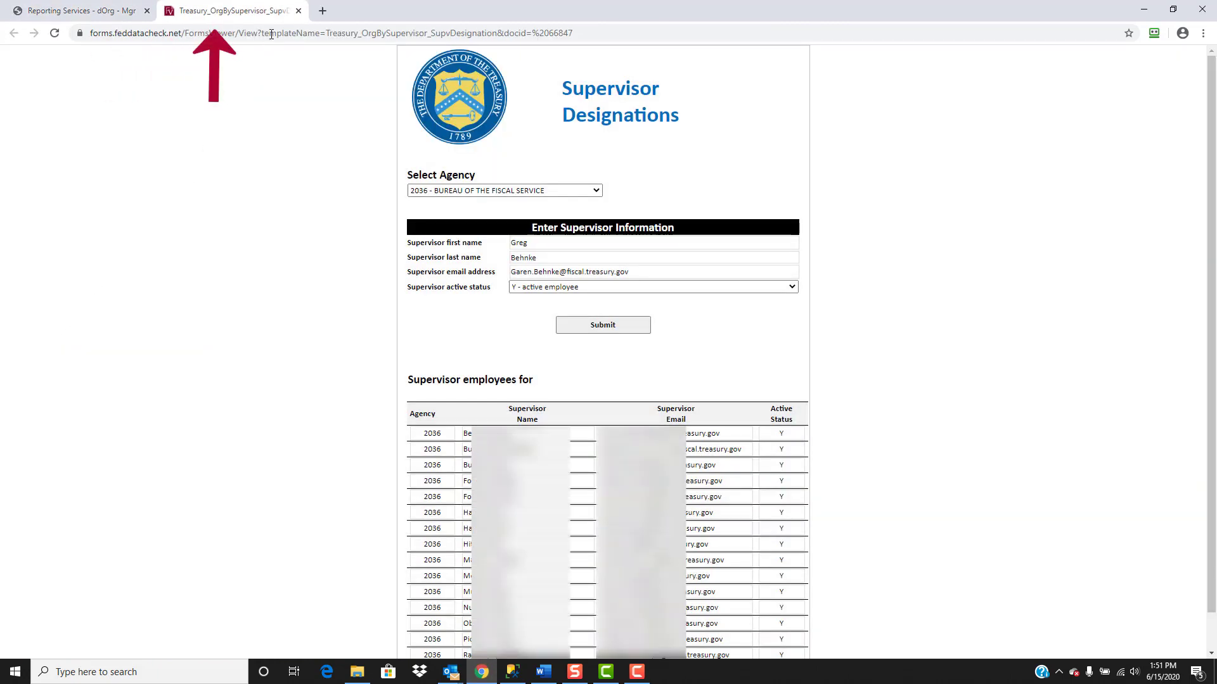
left_click(297, 11)
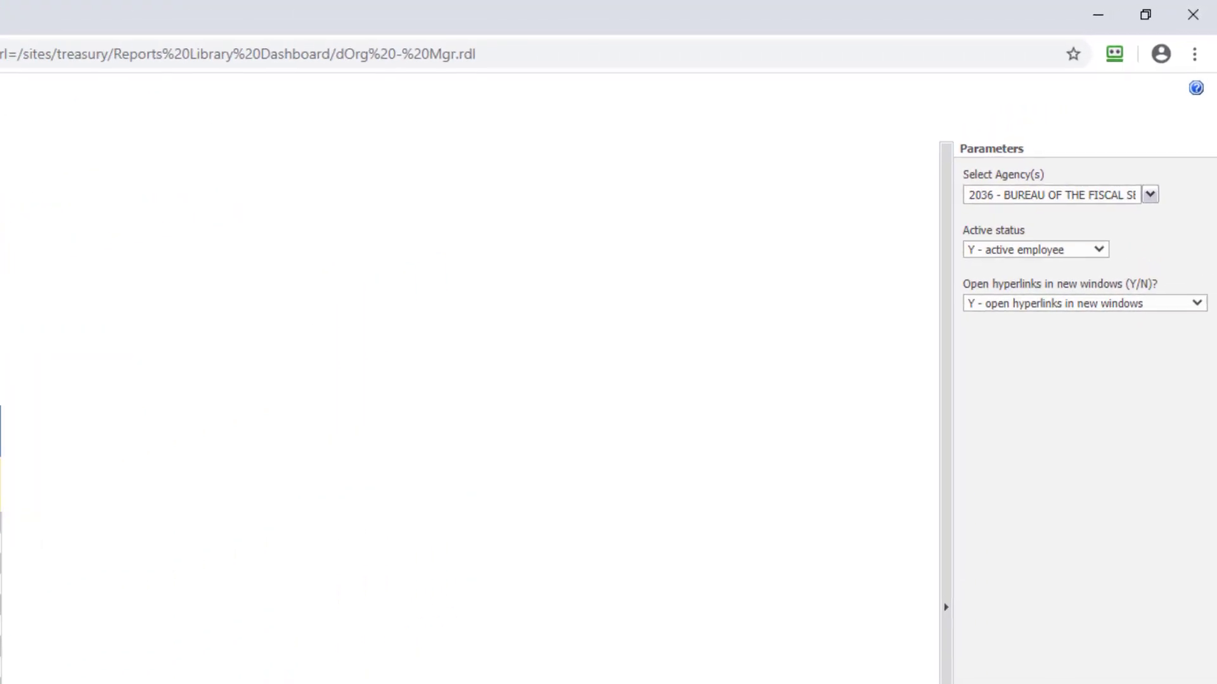
Step: Apply the option N - DO NOT open hyperlinks in new windows and open the first listed supervisor's edit form
left_click(1142, 314)
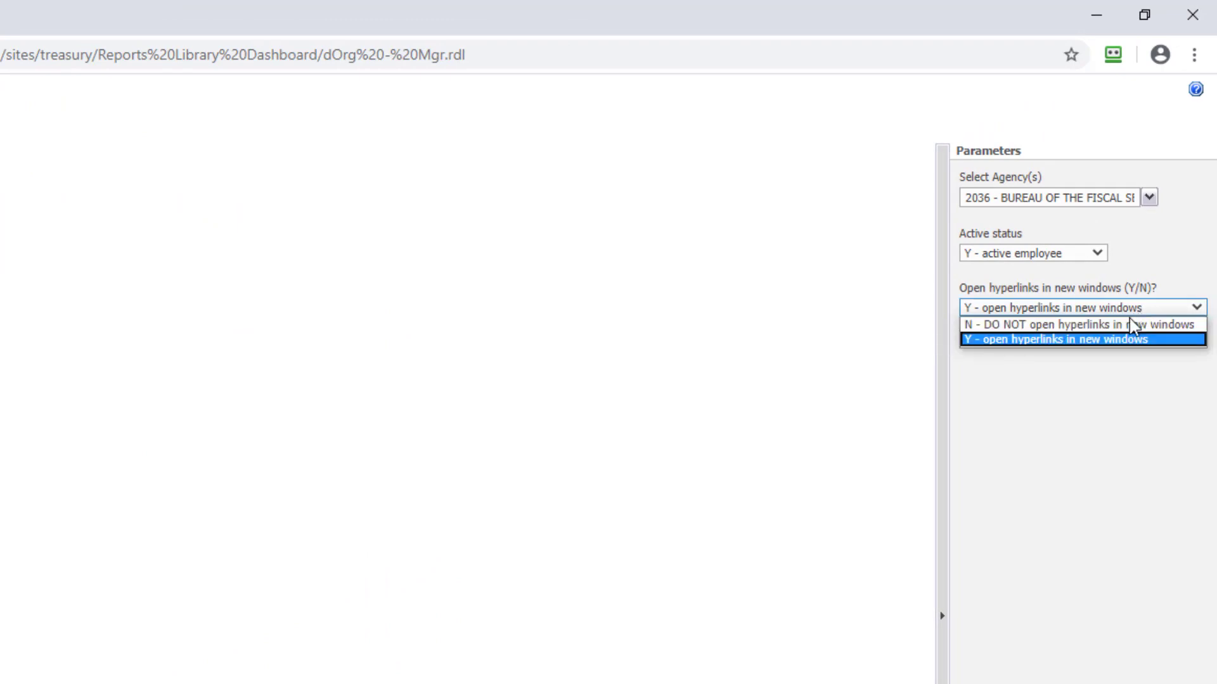
left_click(1122, 325)
left_click(1052, 681)
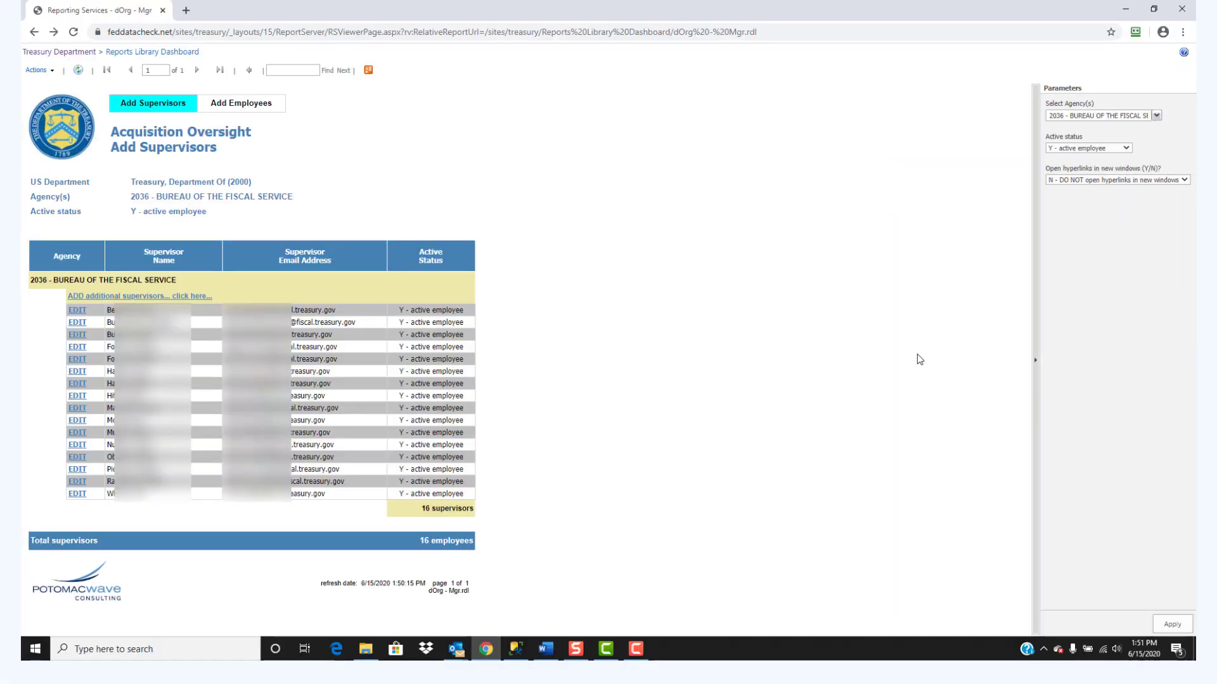
left_click(75, 312)
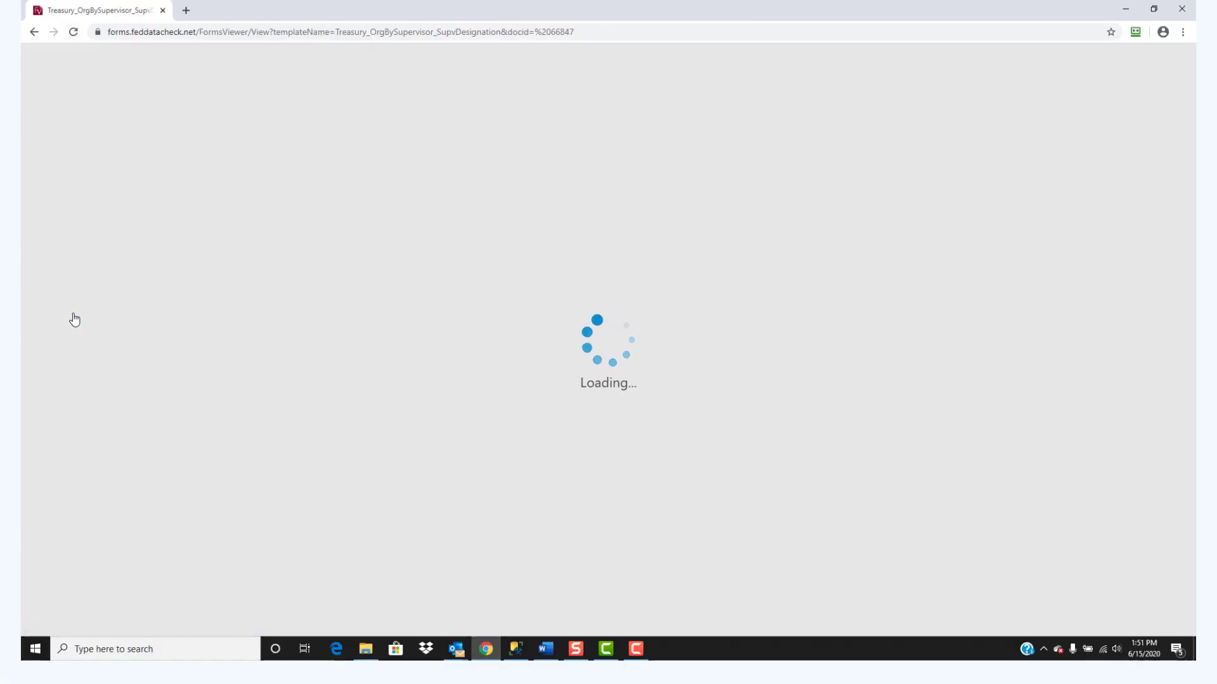